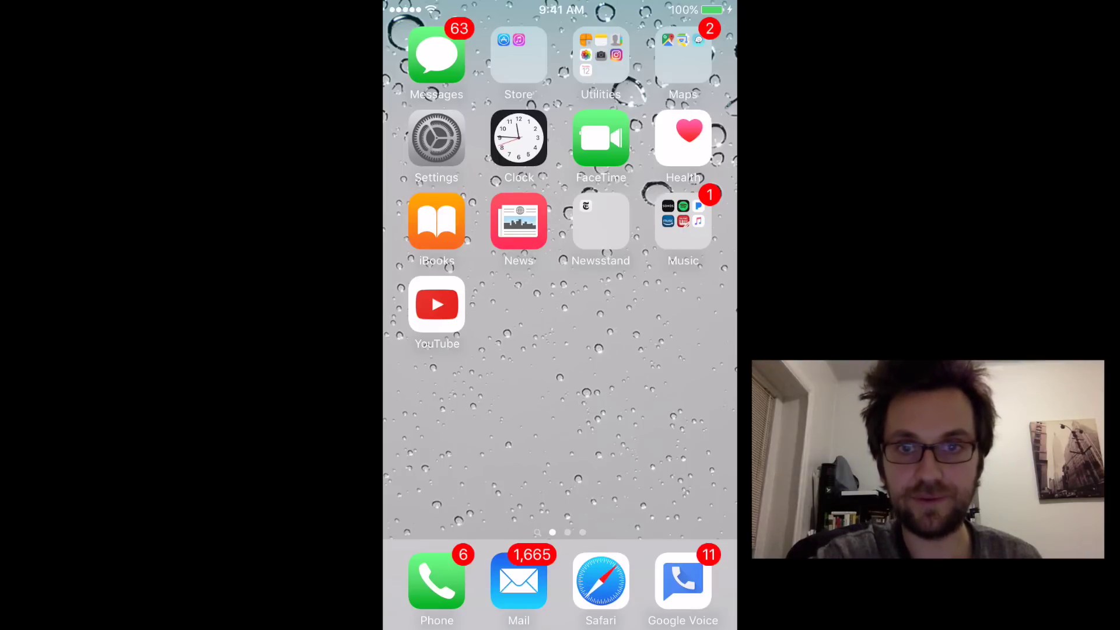
- Open Control Center and show the AirPlay destinations, including Living Room (SonoAir)
{"action": "left_click_drag", "start_coordinate": [560, 625], "coordinate": [561, 351]}
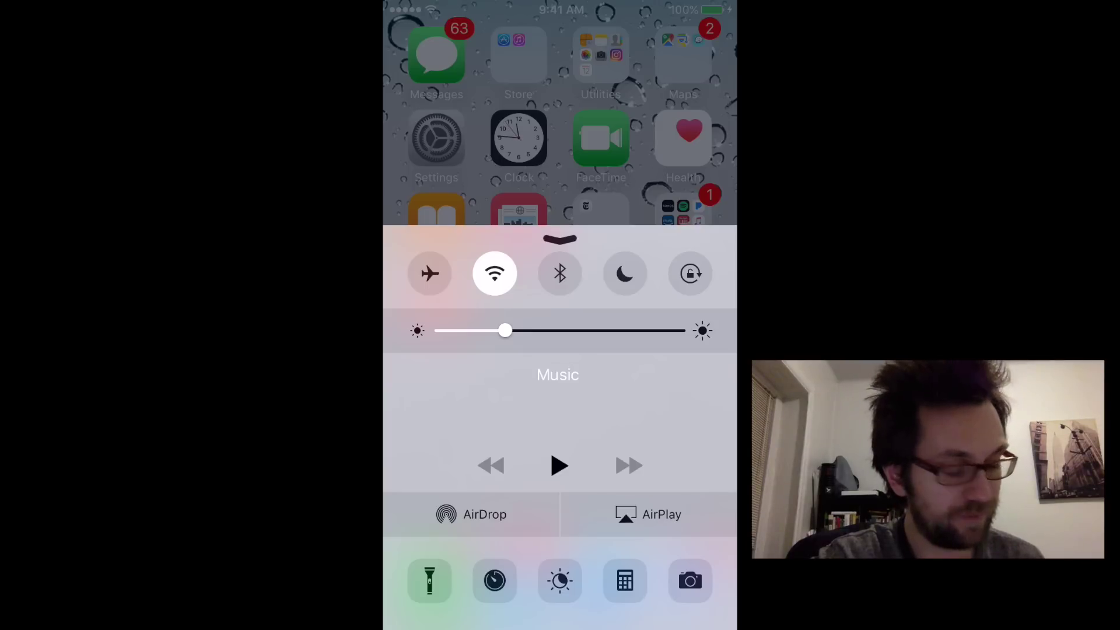
{"action": "left_click", "coordinate": [648, 513]}
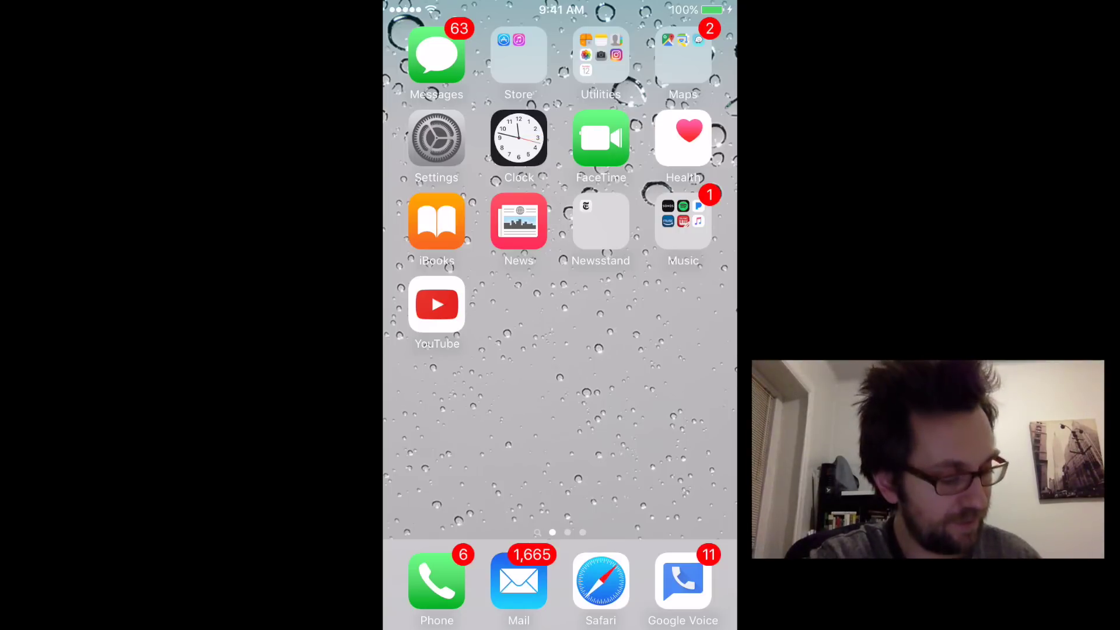
- Swipe up Control Center again over the home screen
{"action": "left_click_drag", "start_coordinate": [561, 626], "coordinate": [561, 350]}
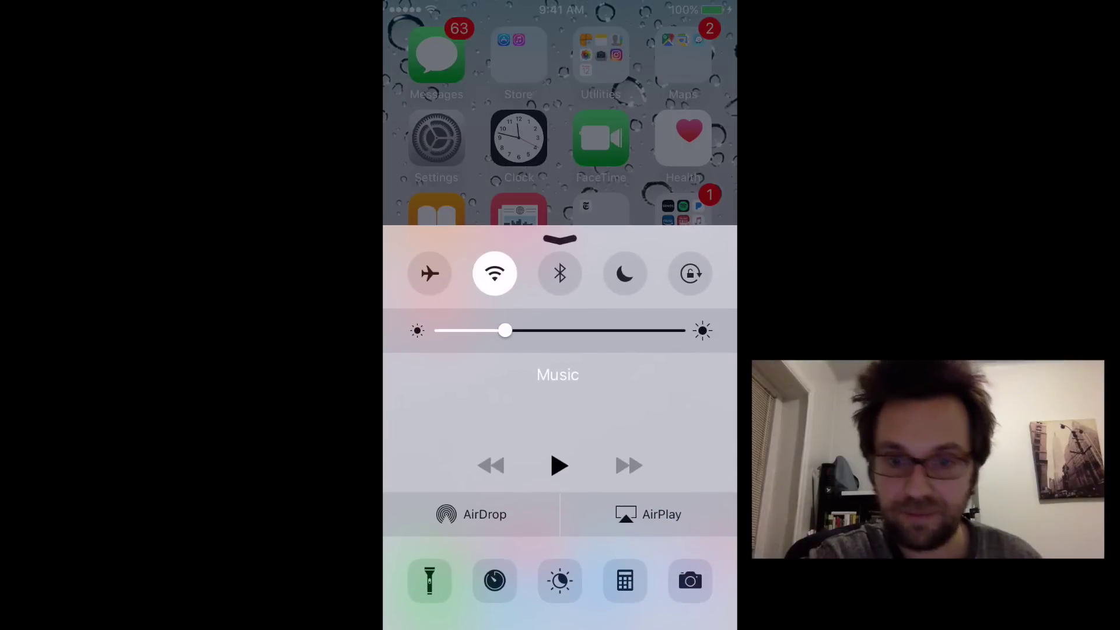
- View Living Room (SonoAir) and System Capture in AirPlay, then close it and Control Center
{"action": "left_click", "coordinate": [649, 513]}
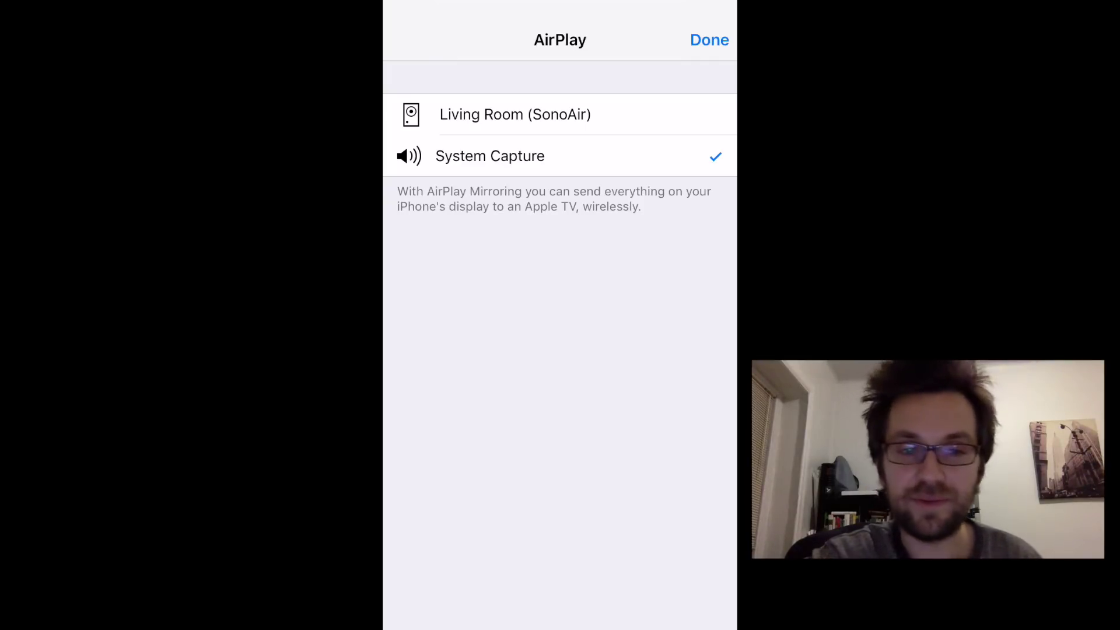
{"action": "left_click", "coordinate": [709, 40]}
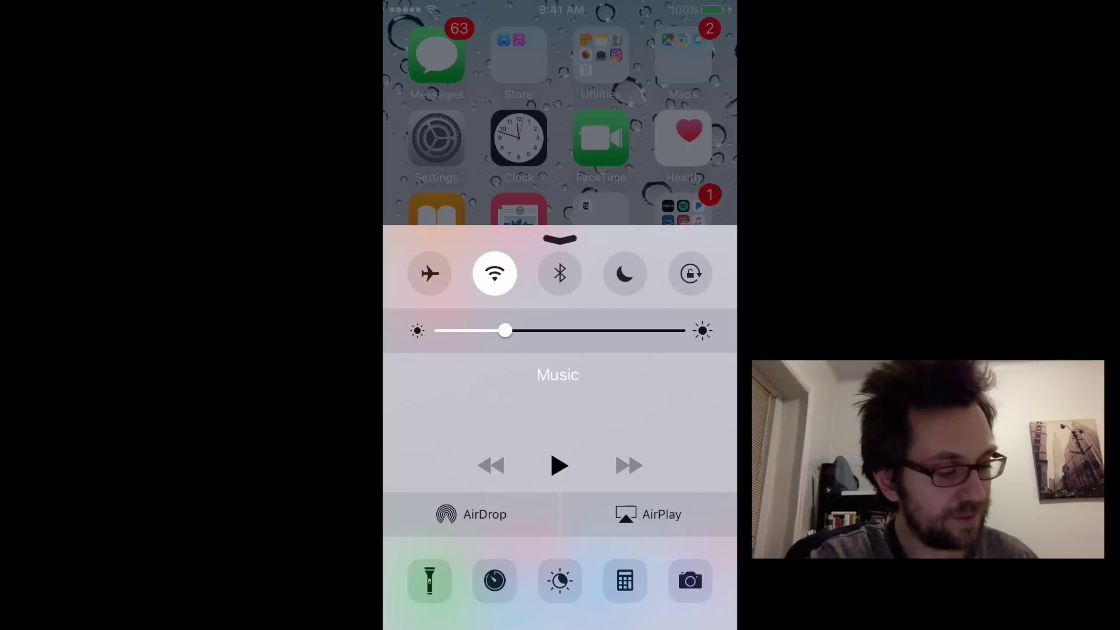
{"action": "left_click", "coordinate": [560, 52]}
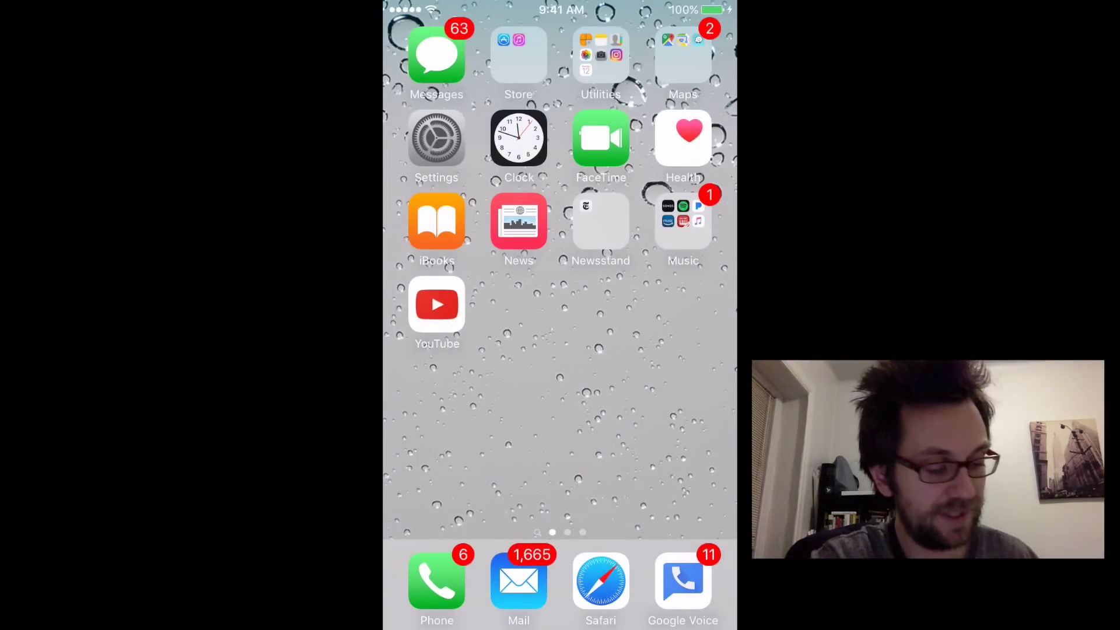
- In YouTube, view the U2 video's AirPlay destinations, then cancel without changing them
{"action": "left_click", "coordinate": [437, 304]}
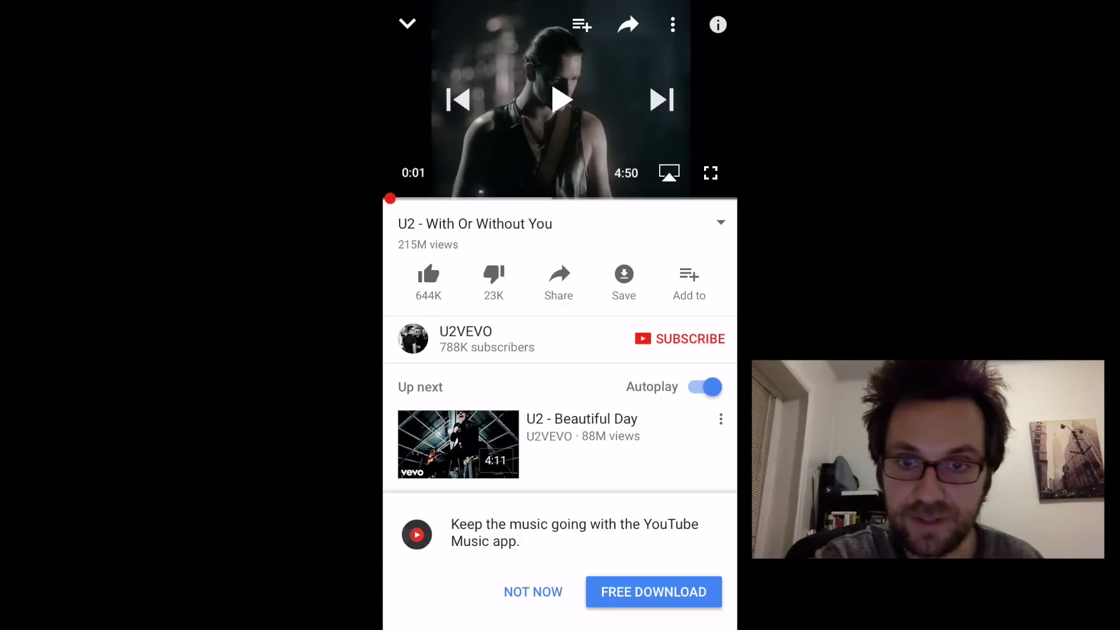
{"action": "left_click", "coordinate": [668, 173]}
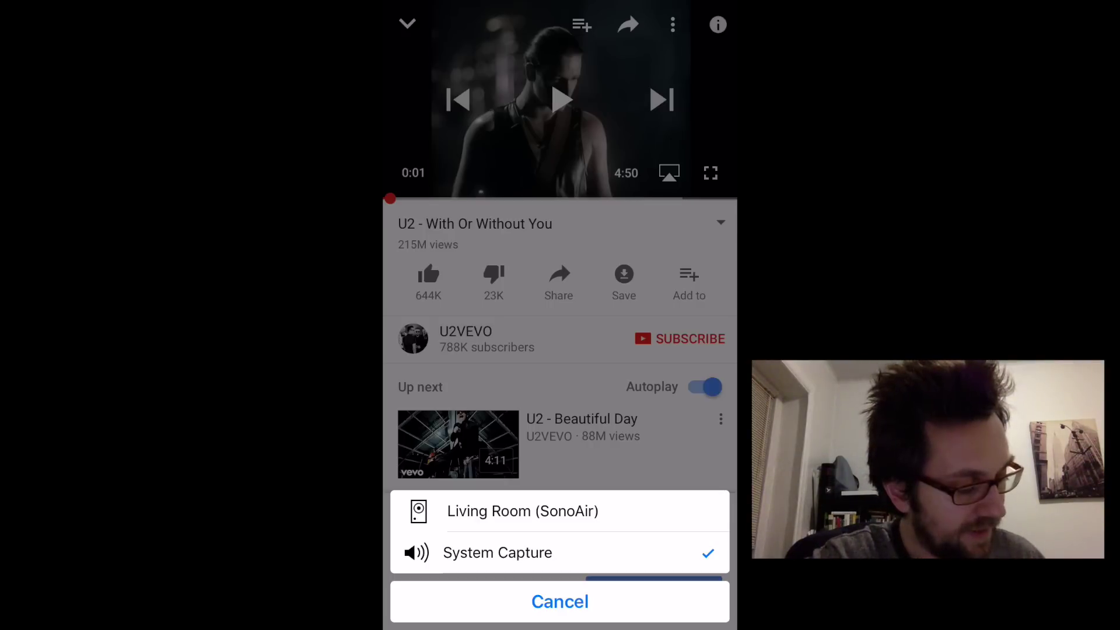
{"action": "left_click", "coordinate": [561, 602]}
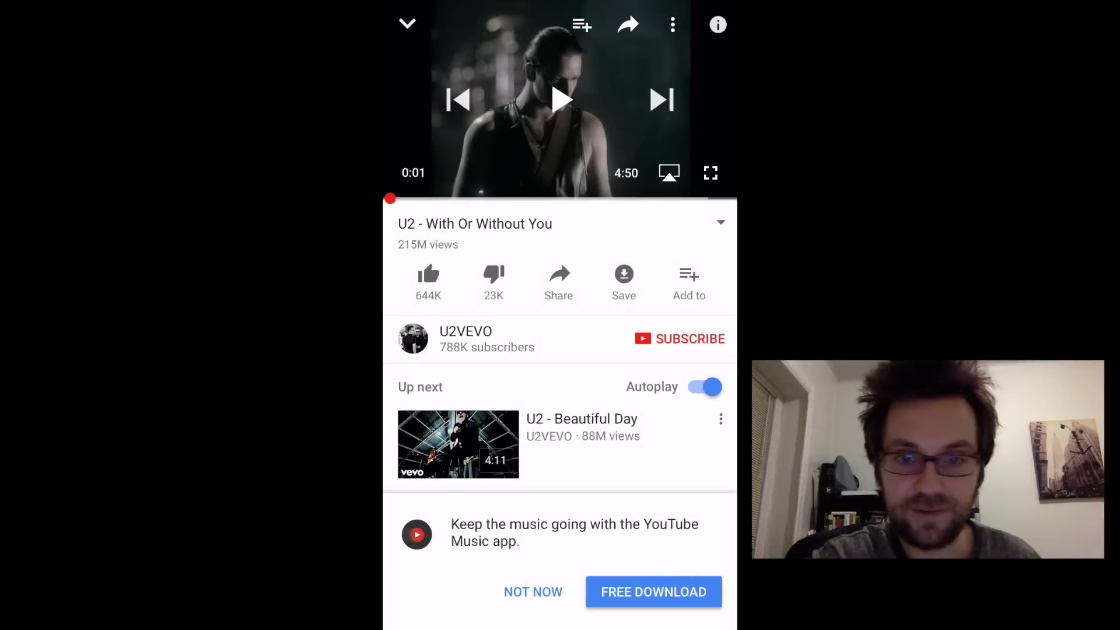
{"action": "key", "text": "super"}
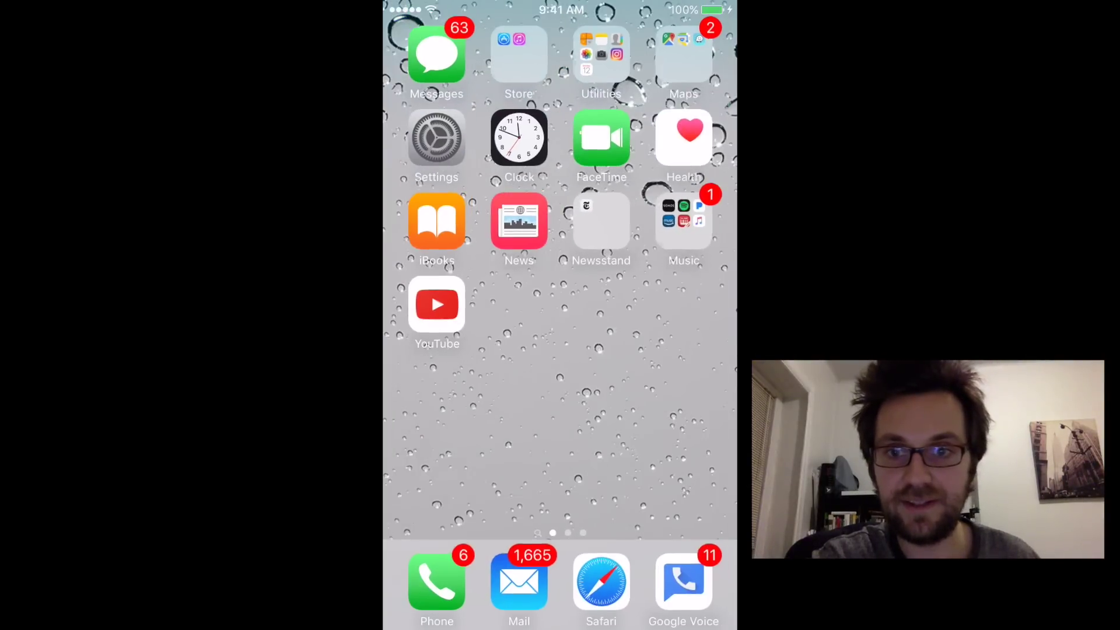